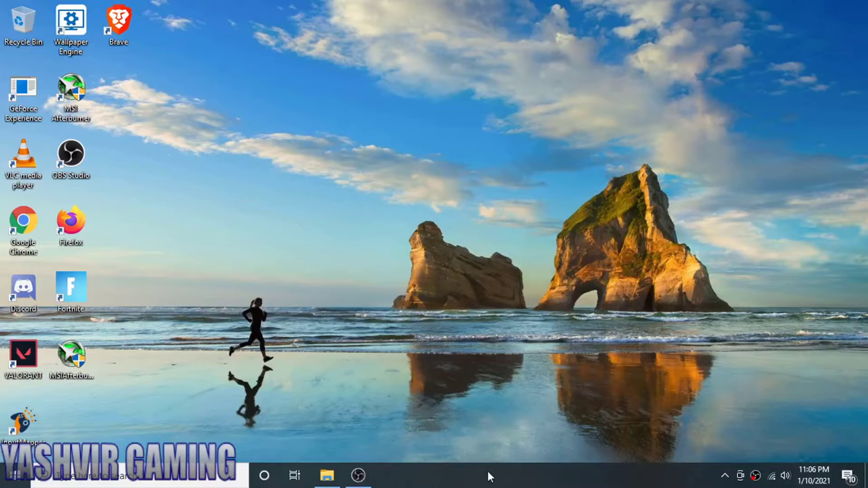
Open File Explorer at This PC and select Local Disk (C:), 378 GB free of 464 GB
click(327, 475)
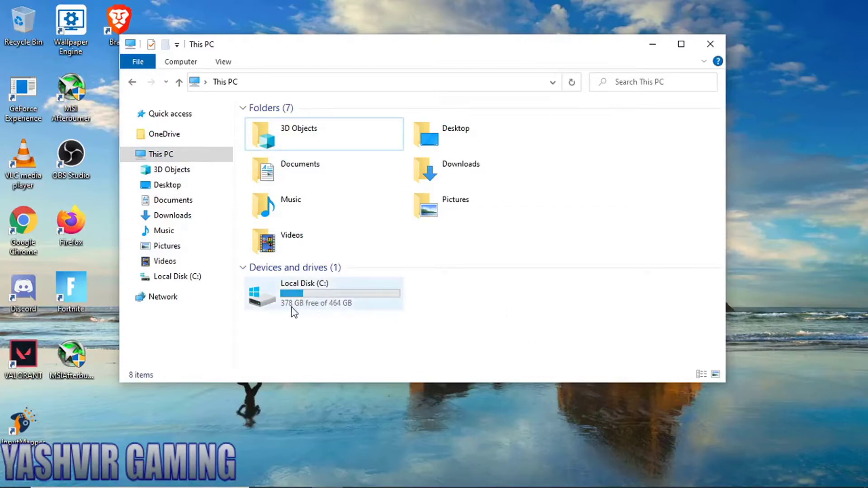
mouse_move(326, 299)
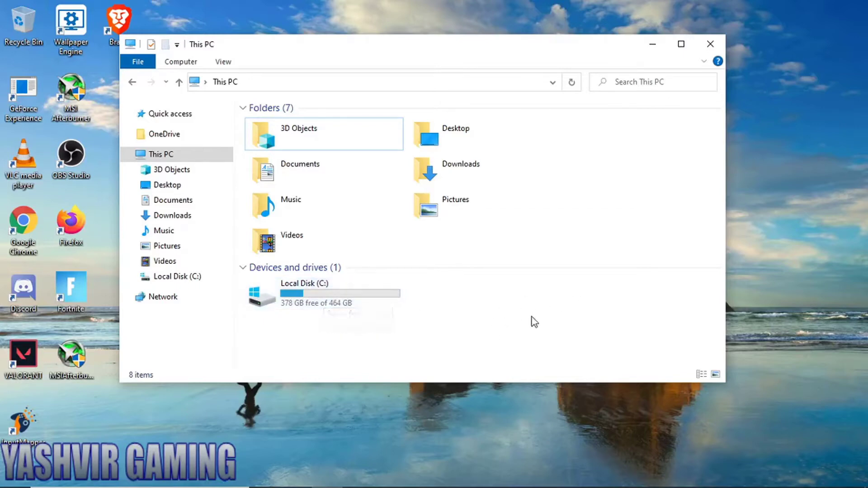
click(335, 305)
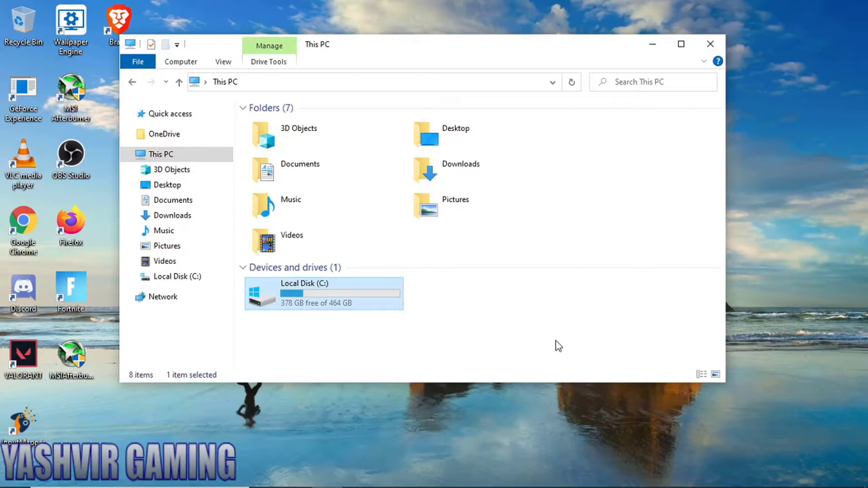
Close File Explorer, search 'part', and launch 'Create and format hard disk partitions'
click(710, 44)
click(166, 482)
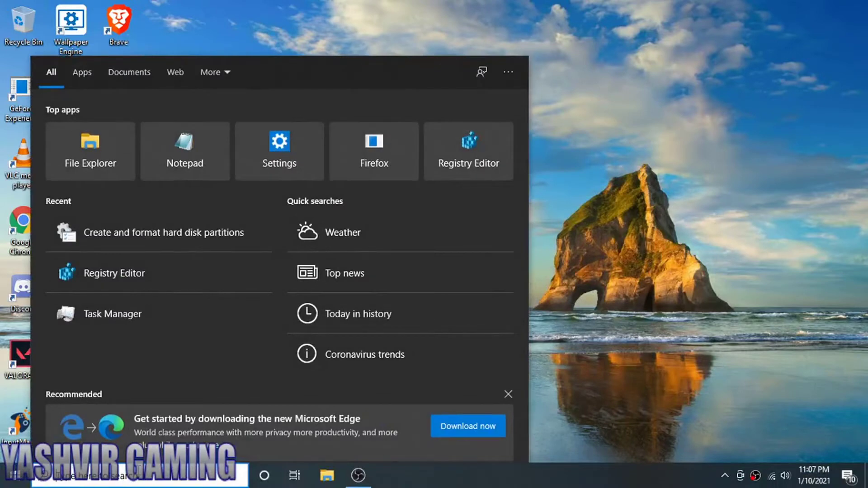
text(part)
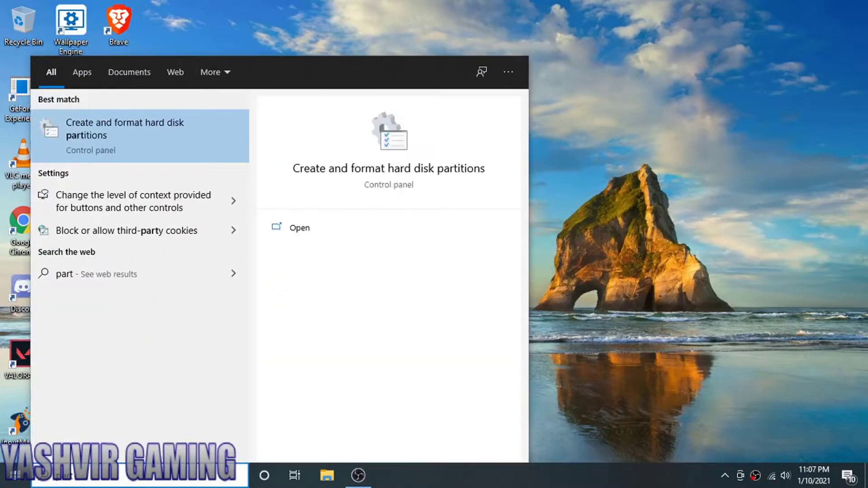
click(131, 149)
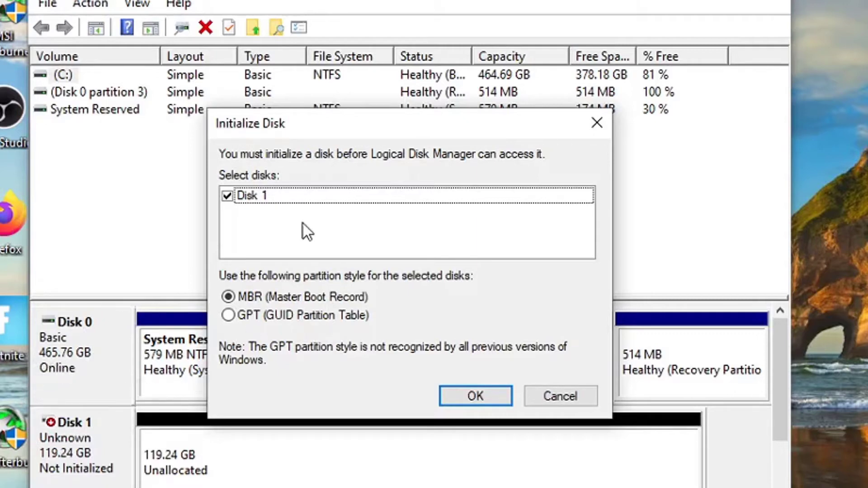
Initialize Disk 1 with the GPT (GUID Partition Table) partition style
click(251, 197)
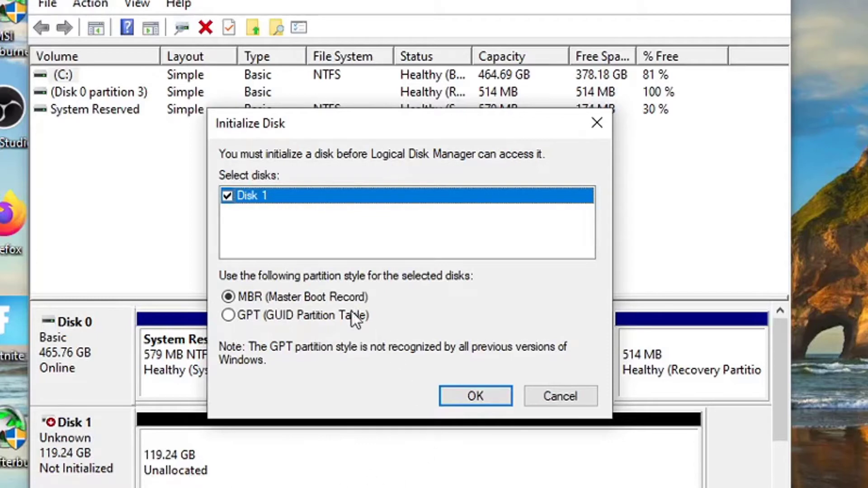
click(259, 317)
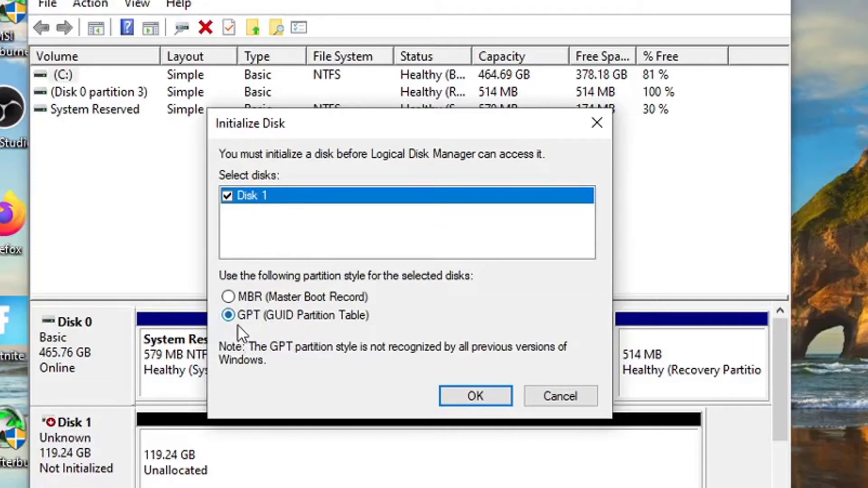
click(447, 389)
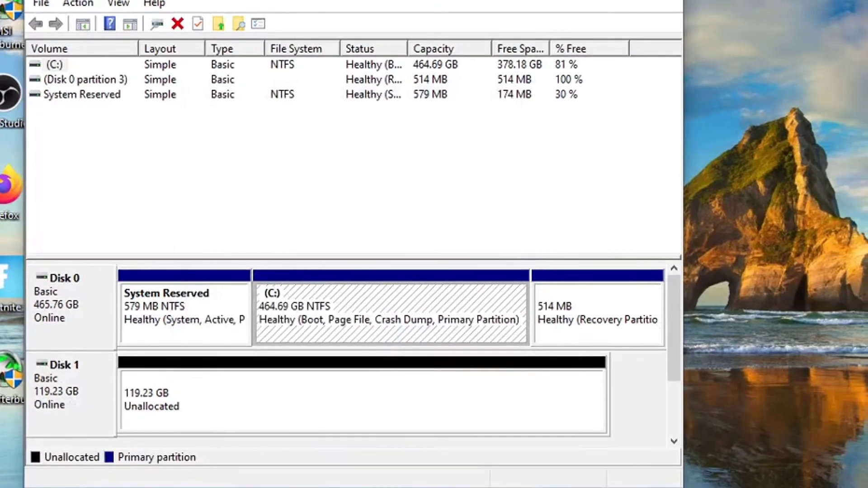
Maximize Disk Management and start a New Simple Volume on Disk 1's unallocated space
key(super+Up)
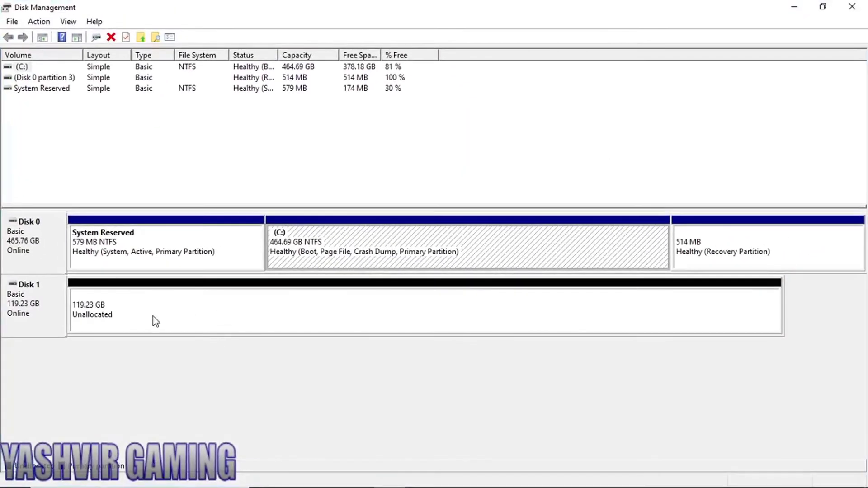
click(152, 316)
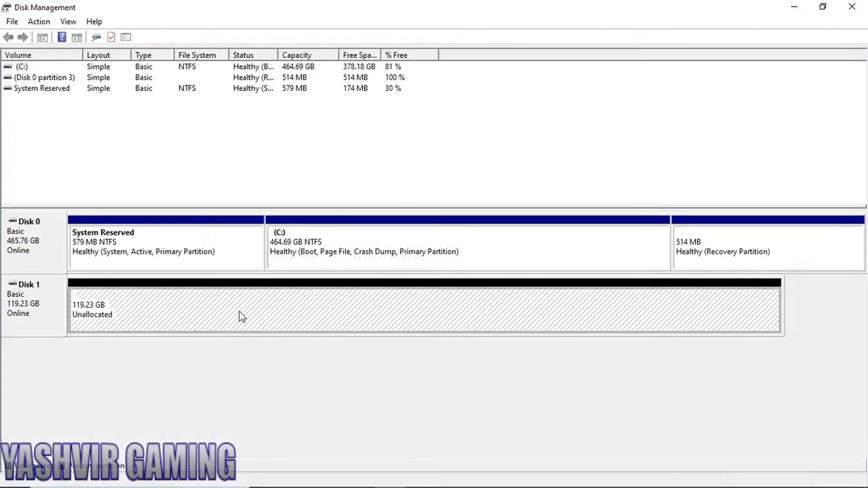
right_click(264, 308)
click(316, 318)
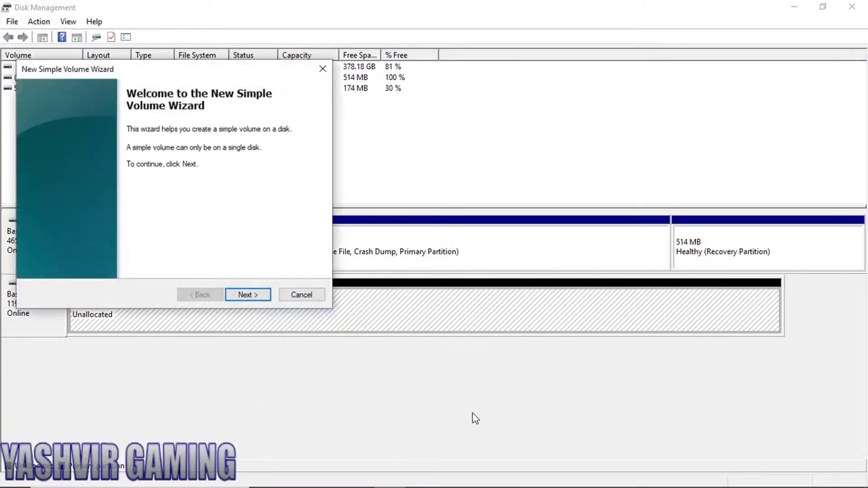
Keep the full 122087 MB volume size and assign drive letter D
drag(205, 75, 449, 140)
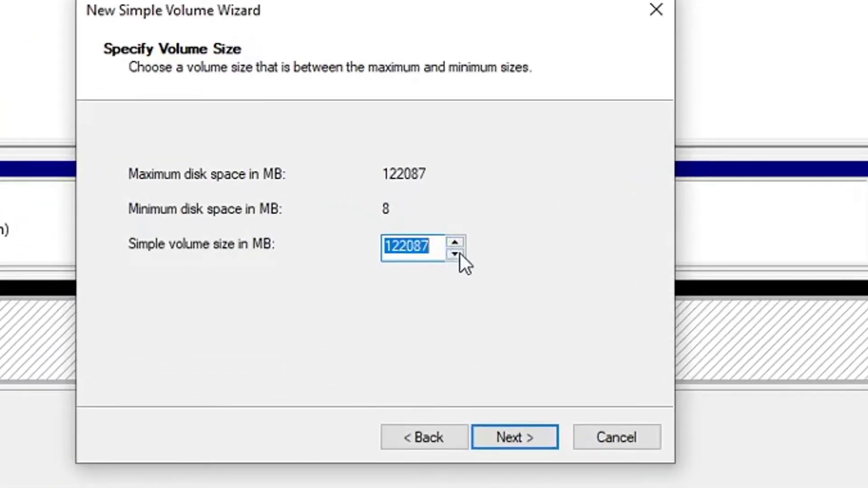
click(456, 255)
click(455, 254)
click(456, 243)
click(456, 243)
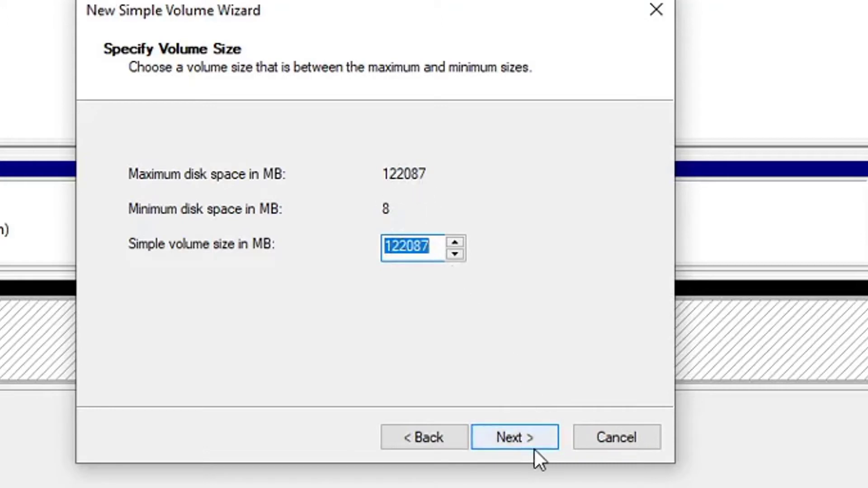
click(525, 431)
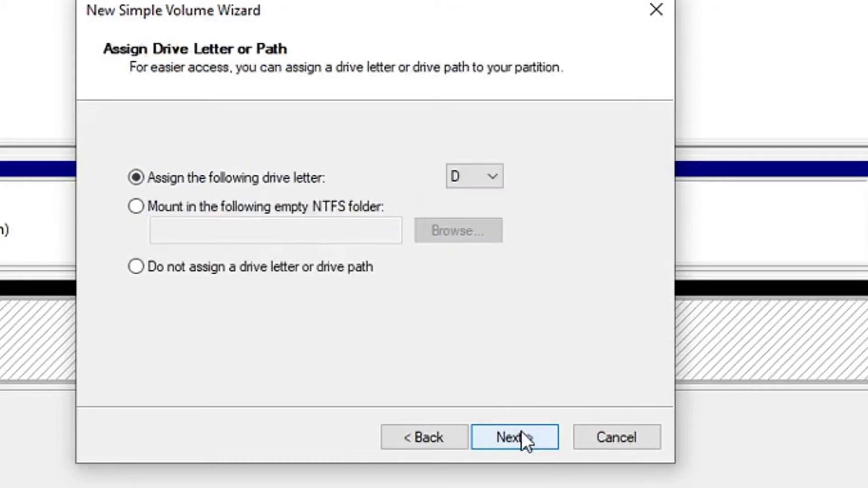
click(472, 176)
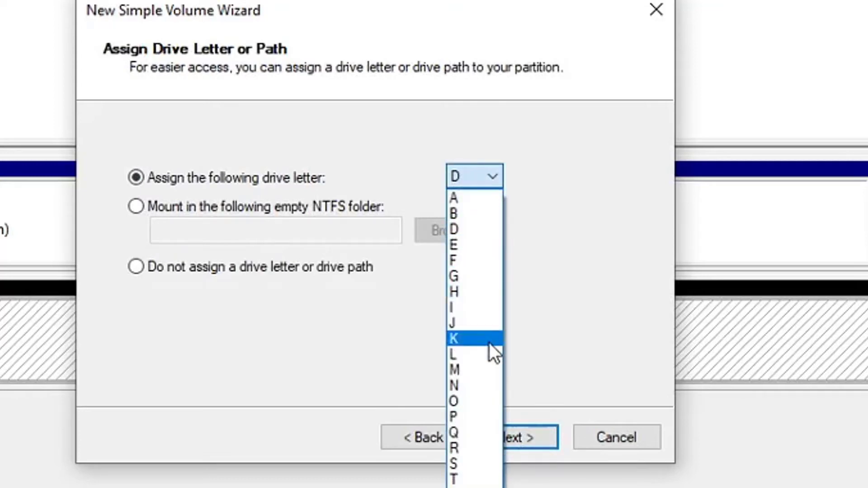
click(572, 279)
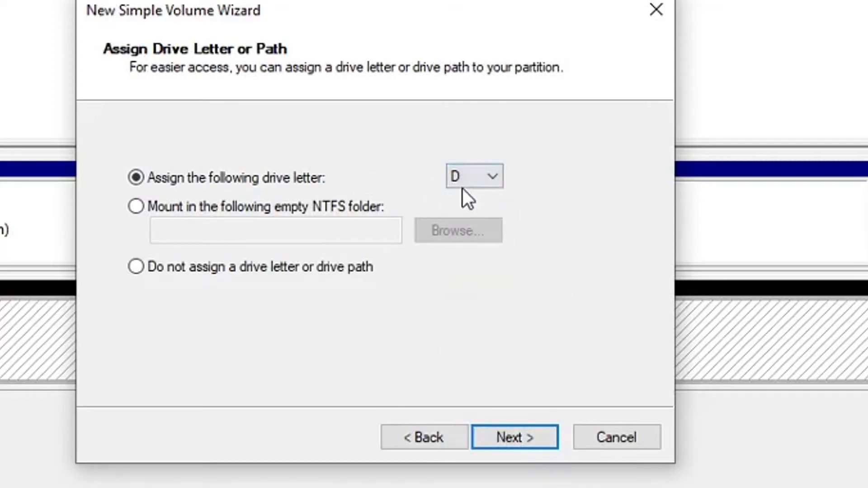
click(520, 437)
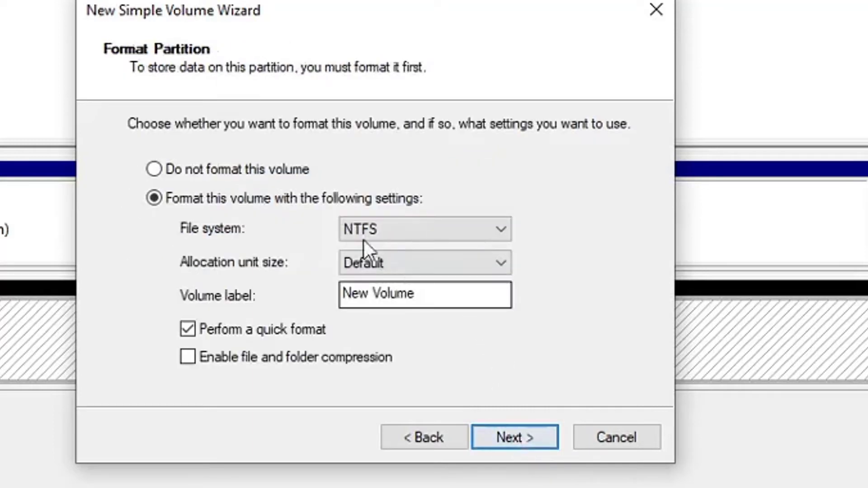
Keep NTFS with Default allocation unit size and clear the 'New Volume' label
click(425, 232)
click(427, 232)
click(393, 265)
click(393, 265)
drag(424, 297, 323, 295)
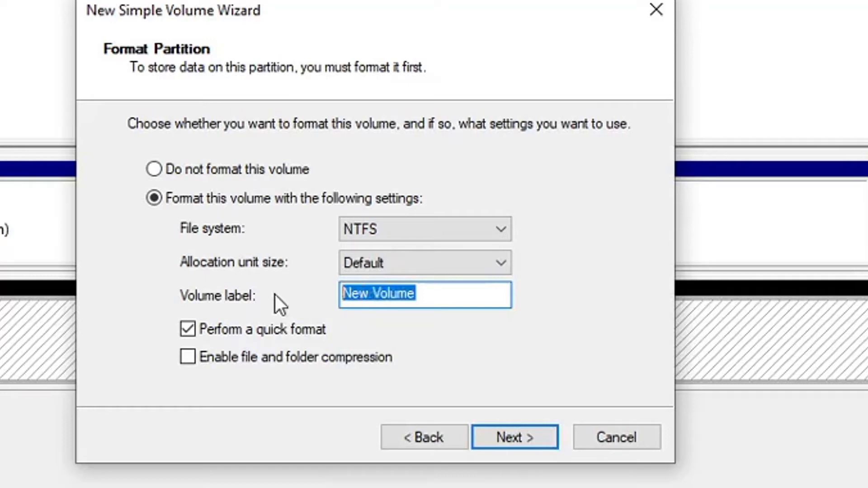
text(os)
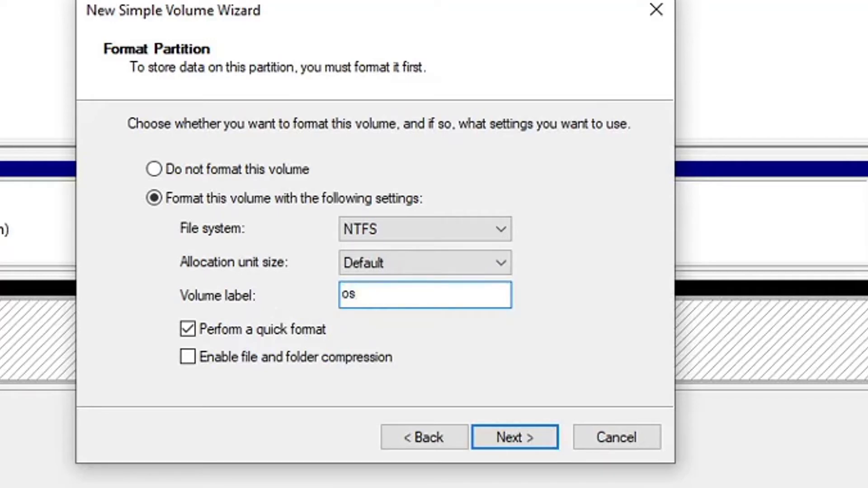
key(BackSpace)
key(BackSpace)
Finish the wizard to create the quick-formatted NTFS volume D:
click(525, 435)
click(430, 439)
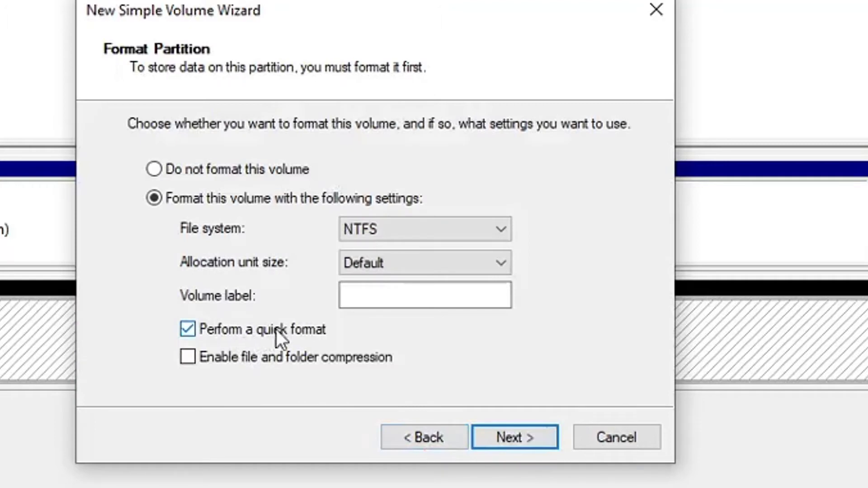
click(526, 433)
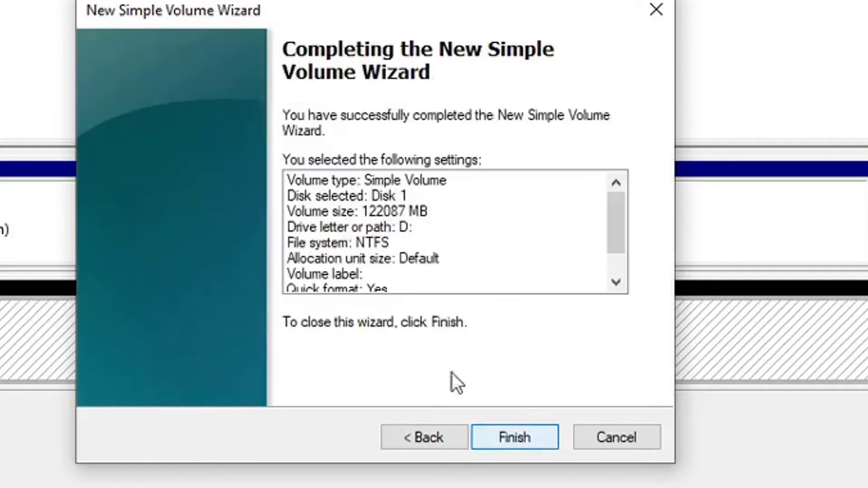
click(527, 427)
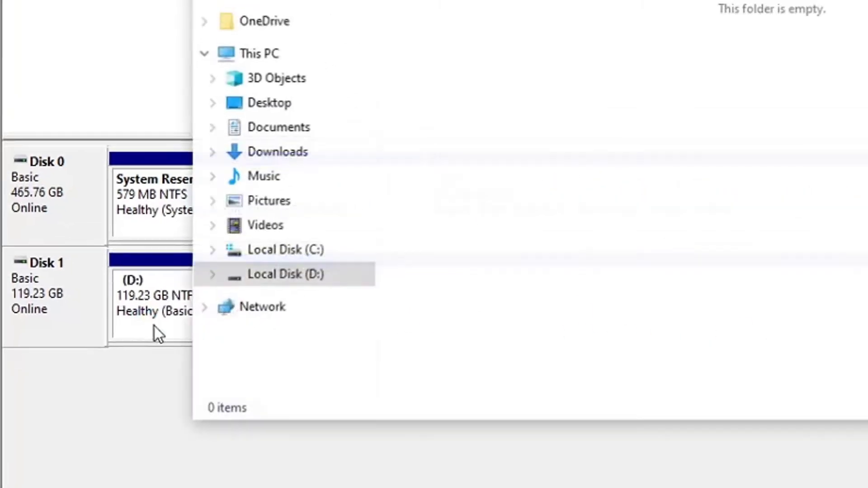
Open the new D: volume and check This PC lists the empty 119 GB Local Disk (D:)
key(alt+F4)
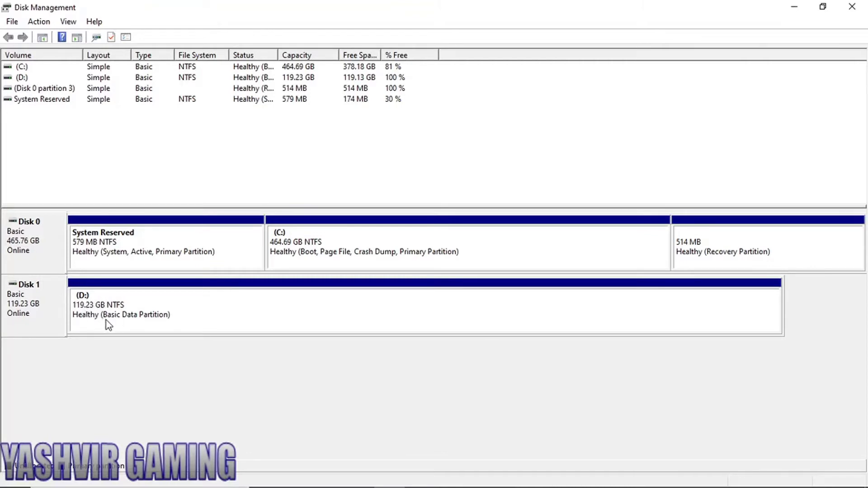
double_click(164, 322)
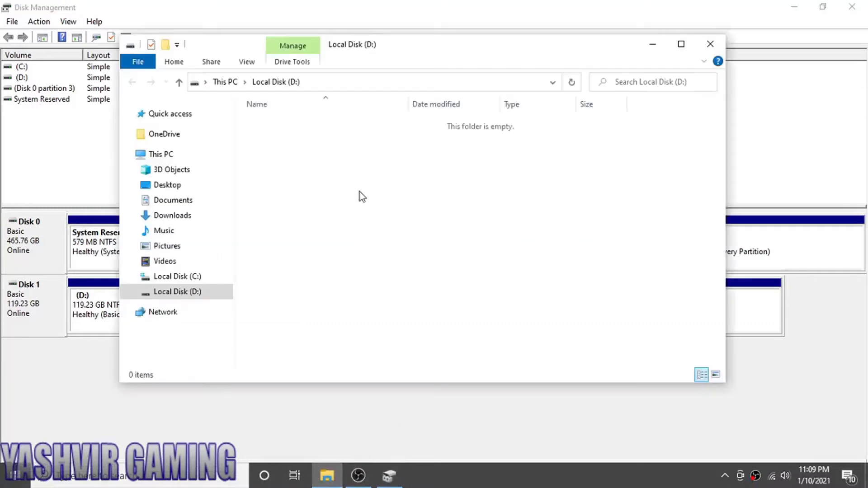
click(161, 155)
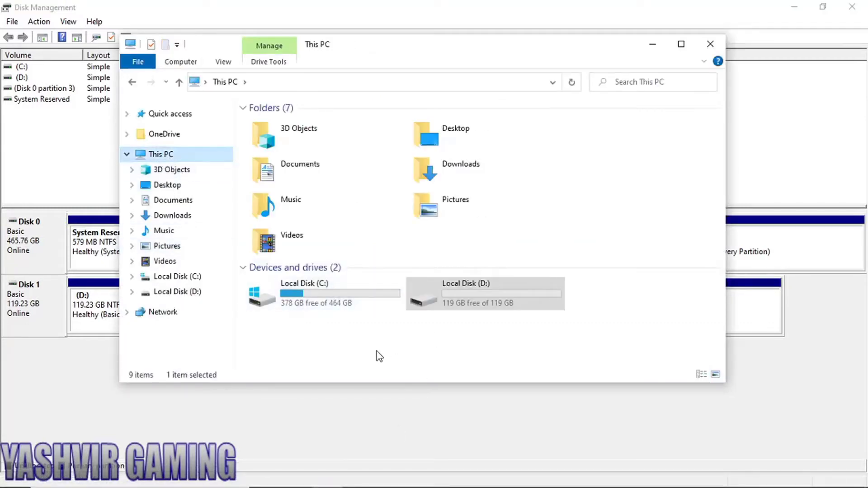
click(344, 352)
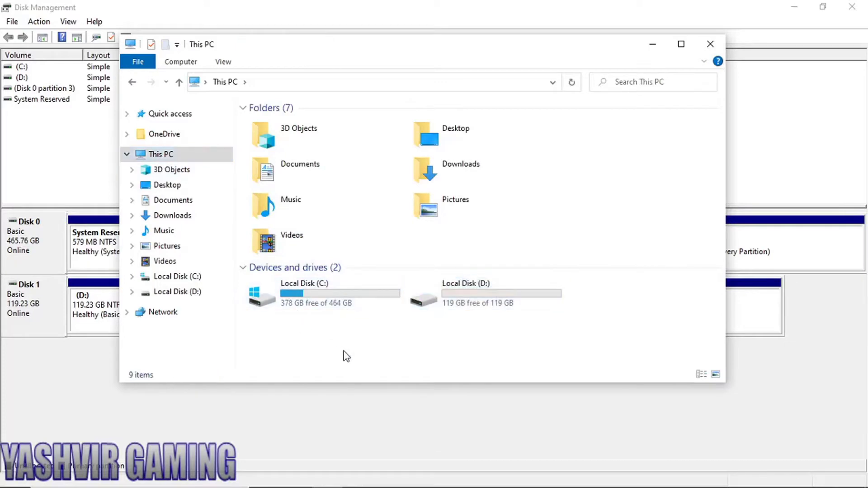
drag(380, 338, 320, 294)
mouse_move(518, 326)
mouse_down()
mouse_move(490, 300)
mouse_move(534, 325)
mouse_up()
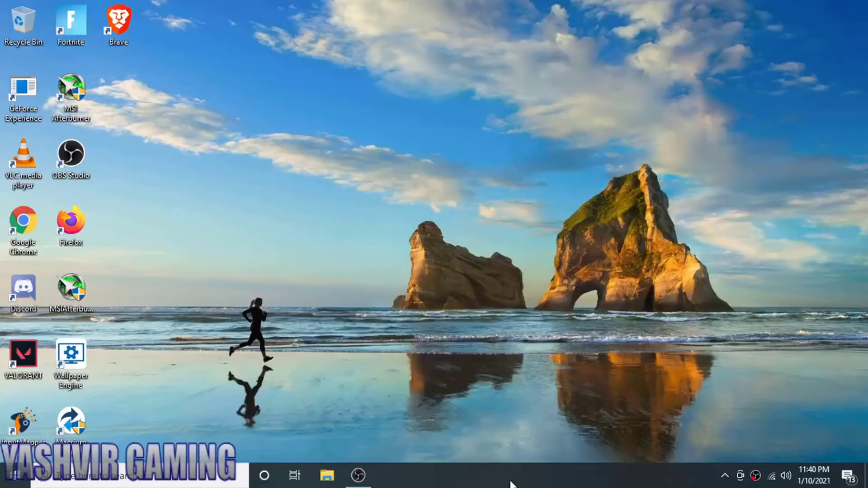
Run Macrium Reflect as administrator from its desktop icon
right_click(83, 416)
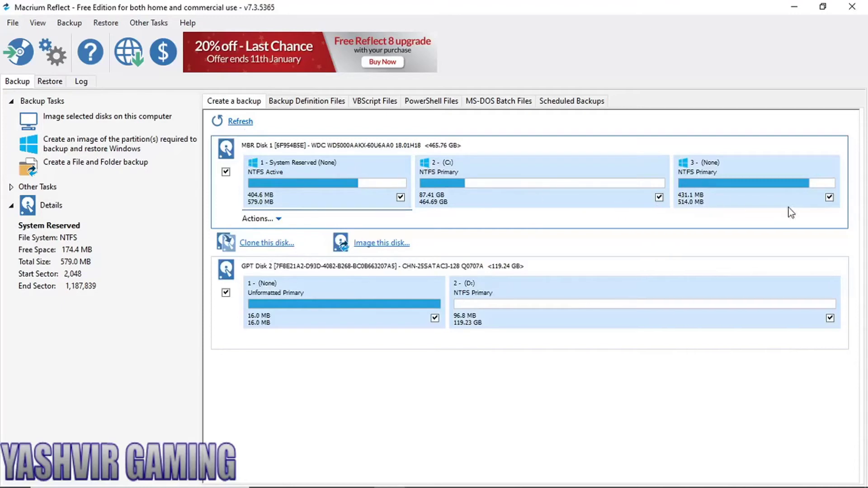
click(277, 244)
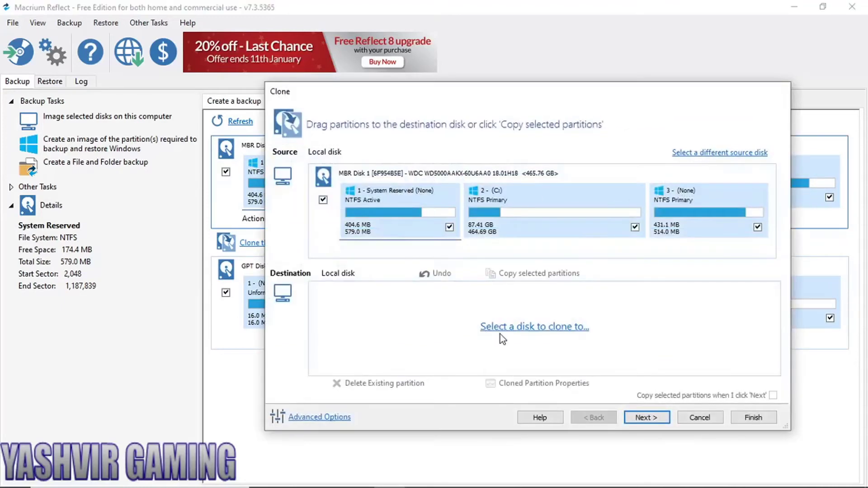
click(526, 322)
click(558, 421)
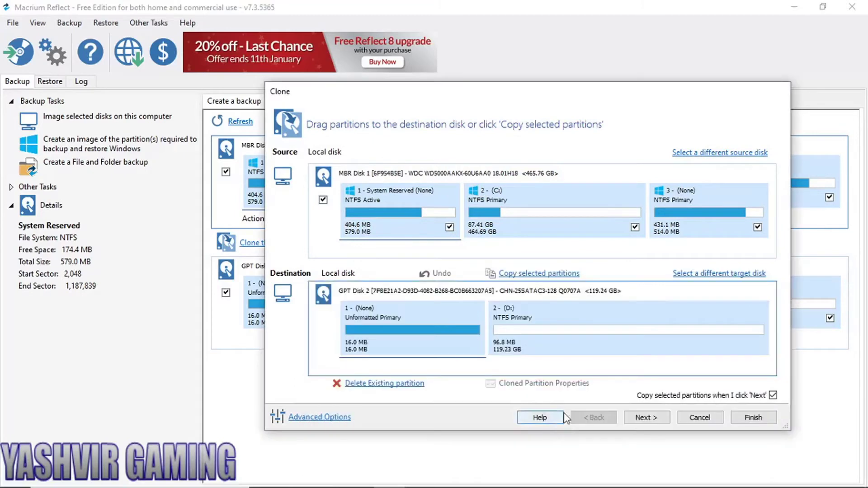
click(649, 417)
click(611, 266)
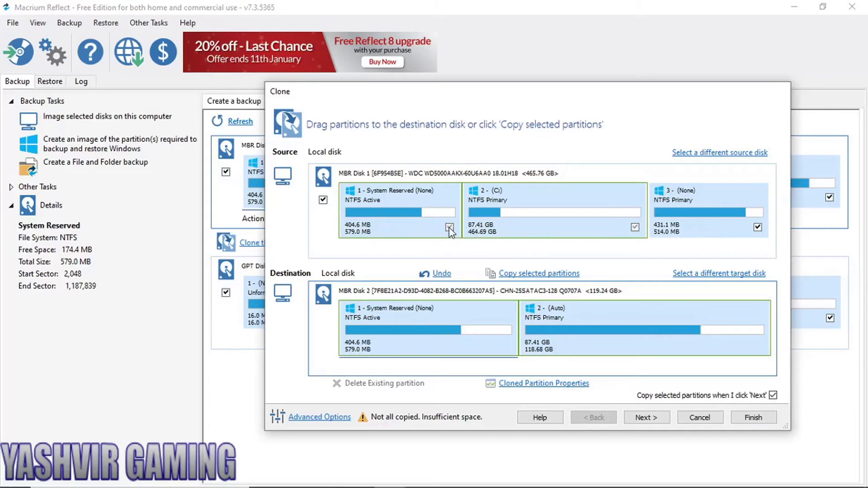
click(427, 222)
click(713, 231)
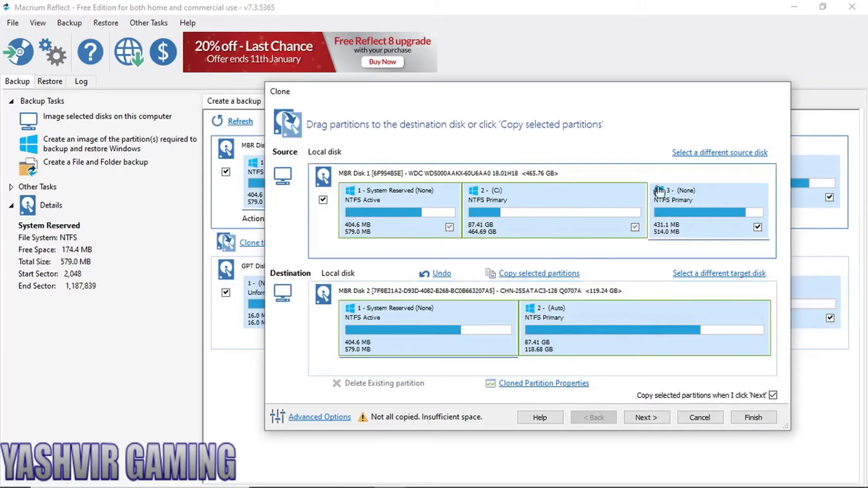
click(323, 201)
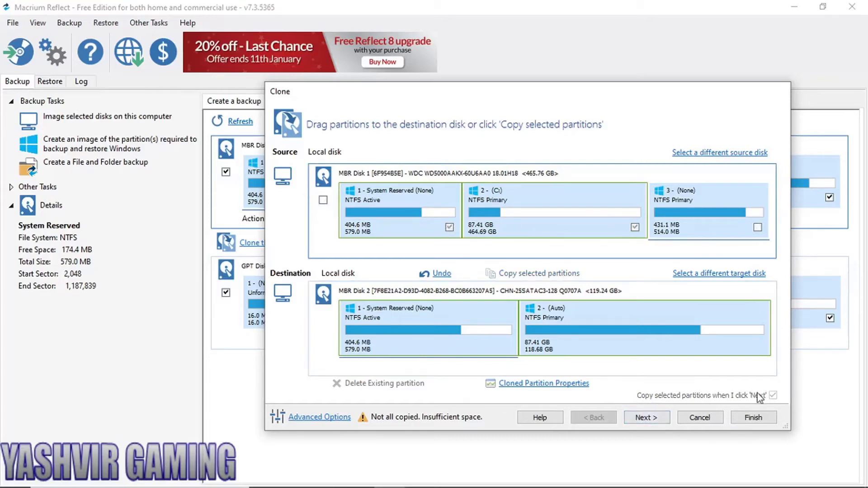
click(706, 418)
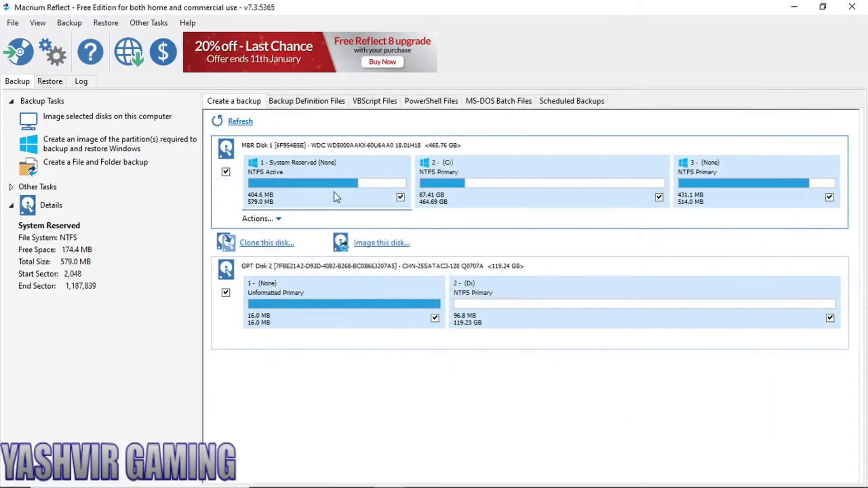
Untick System Reserved and all of Disk 2 so only Disk 1's C: stays selected
click(401, 197)
click(226, 293)
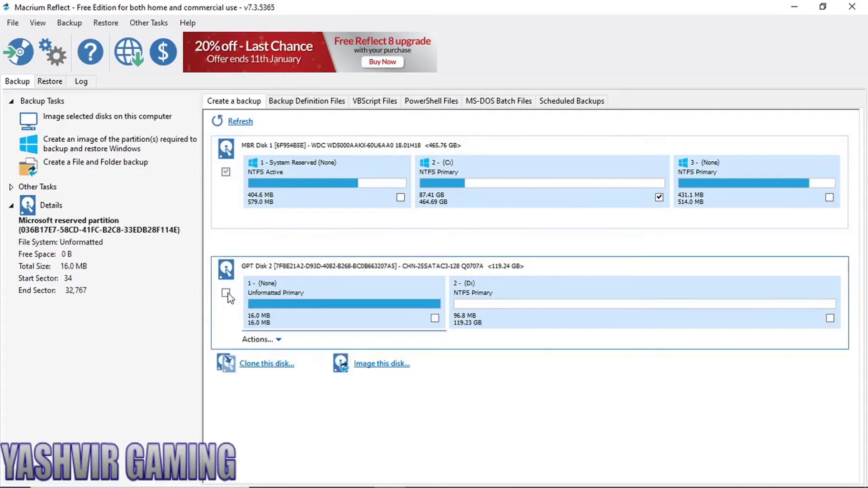
click(241, 123)
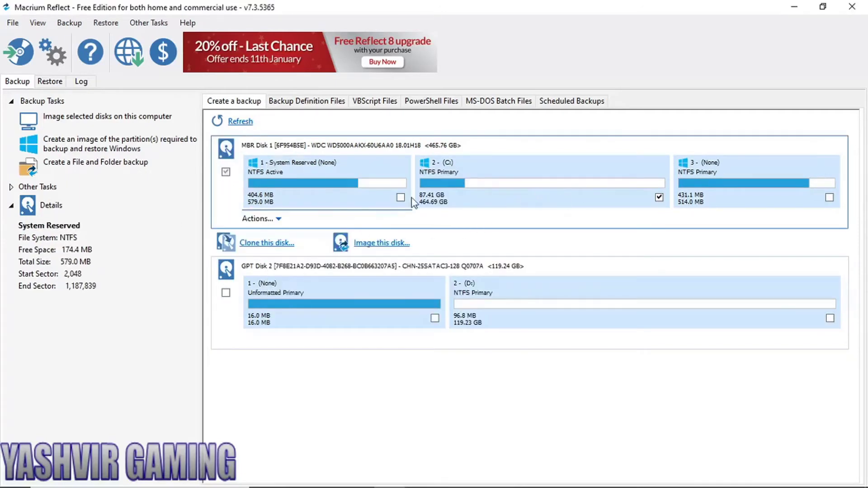
click(256, 245)
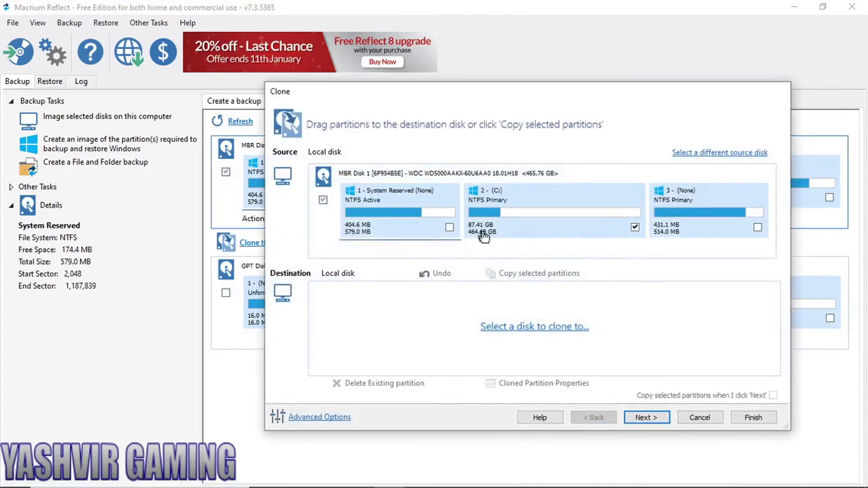
Choose the 119.24 GB GPT Disk 2 as the clone destination and reach the summary
click(524, 328)
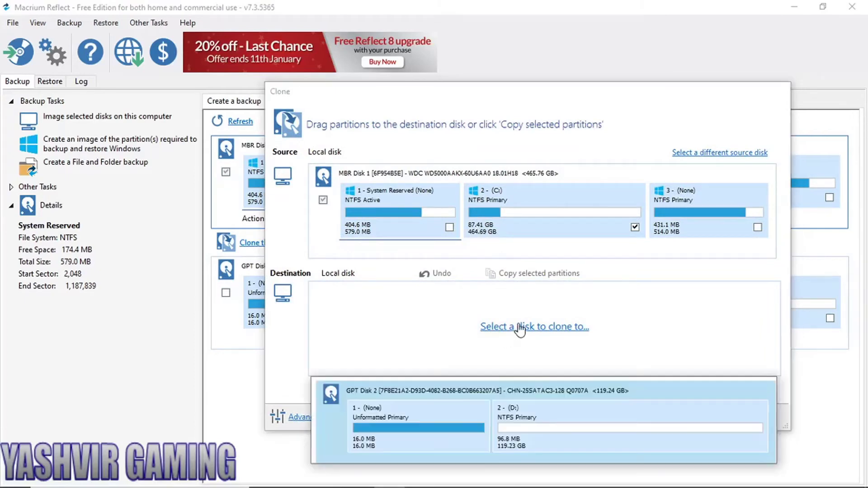
click(478, 396)
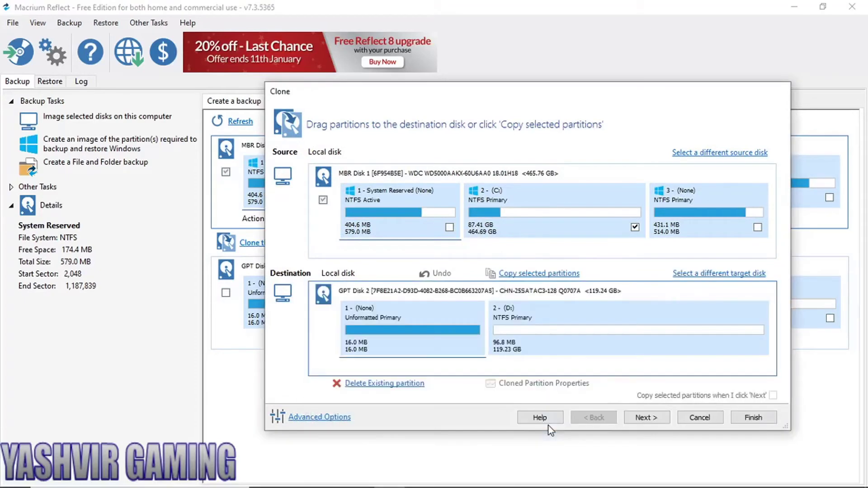
click(647, 417)
click(647, 417)
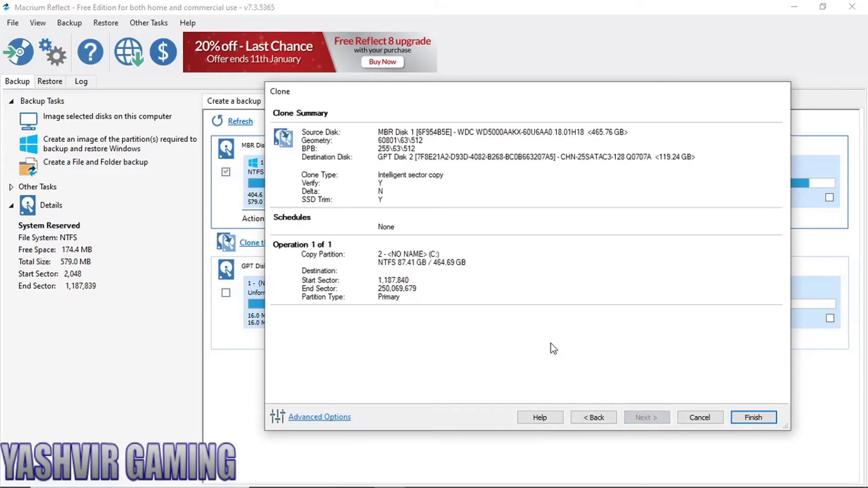
Save the clone as My Clone and start it, confirming D: will be overwritten
click(753, 417)
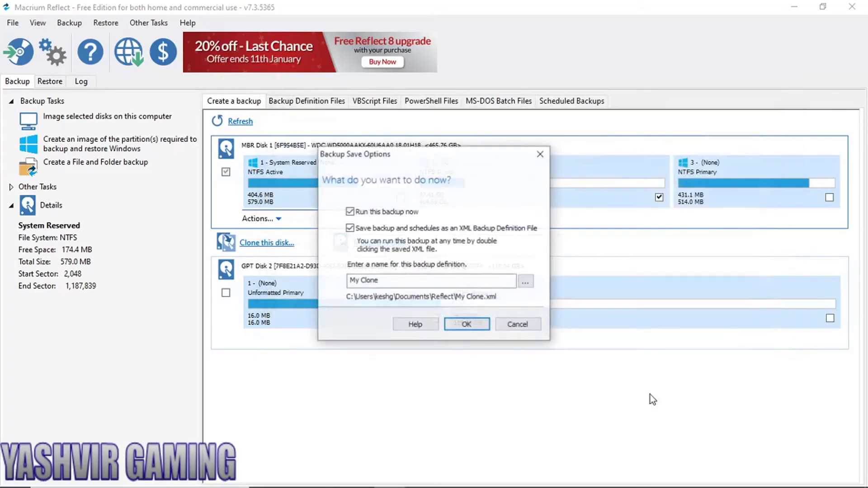
click(467, 322)
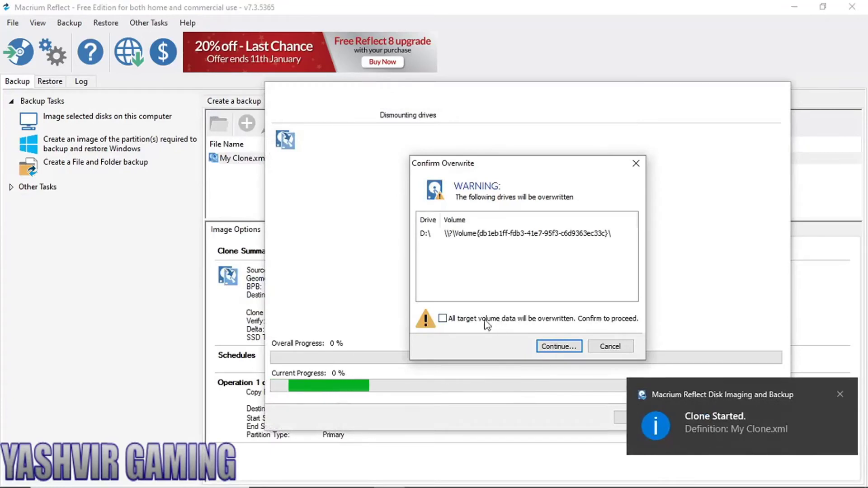
click(530, 319)
click(558, 347)
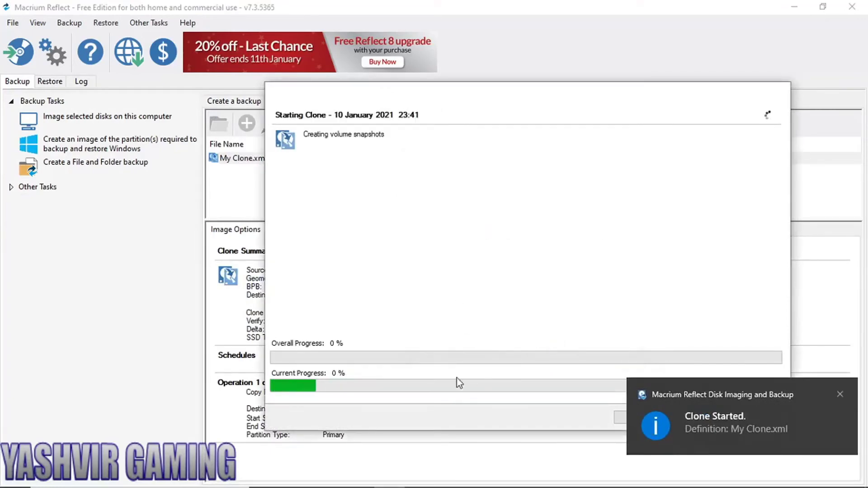
Wait for the clone to complete in 01:03:24 and close the progress window
click(840, 395)
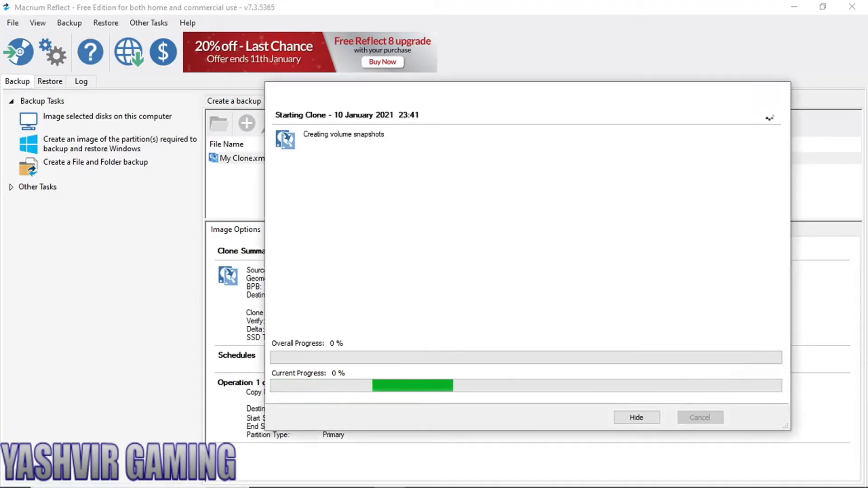
mouse_move(639, 480)
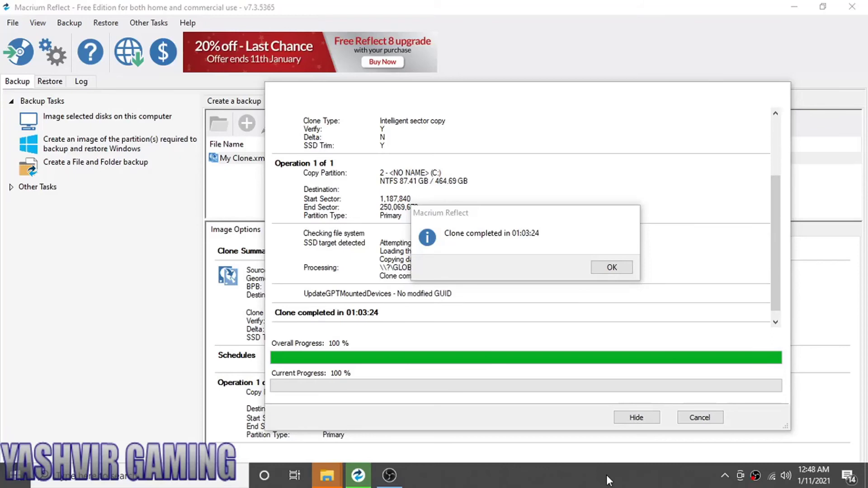
click(598, 275)
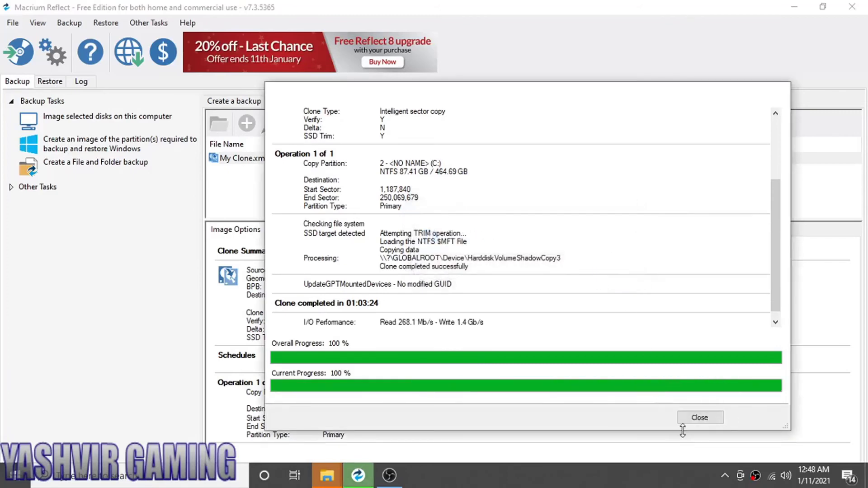
click(700, 418)
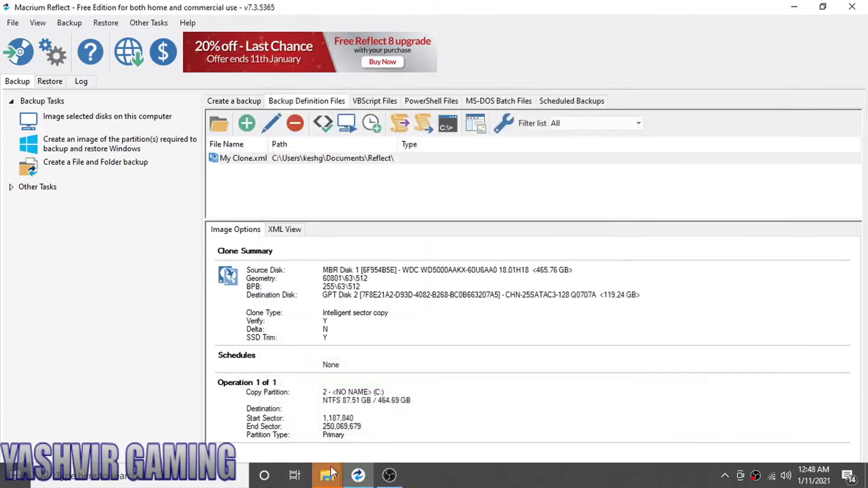
Bring the Explorer window forward, look through Local Disk (C:), then return to This PC
mouse_move(327, 475)
click(351, 412)
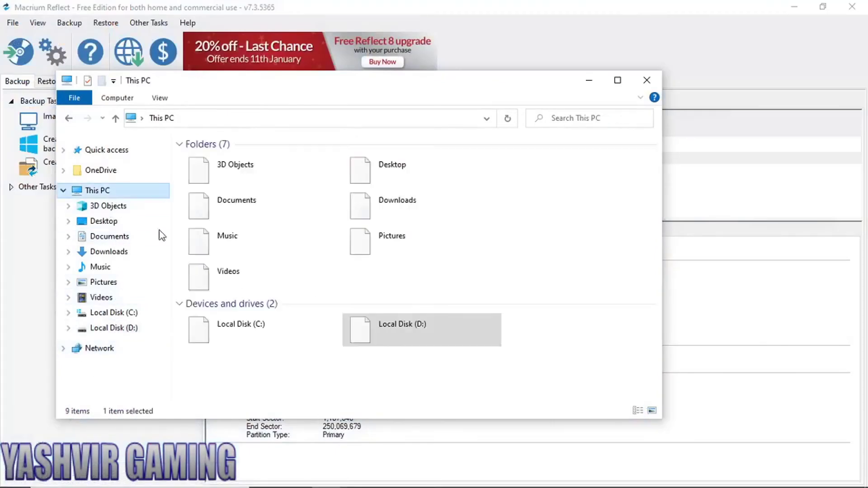
click(324, 364)
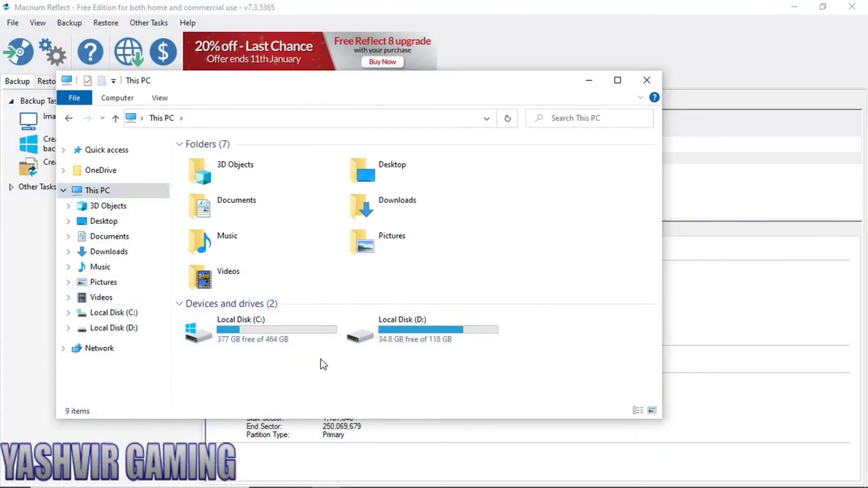
double_click(248, 341)
drag(278, 319, 259, 172)
click(157, 119)
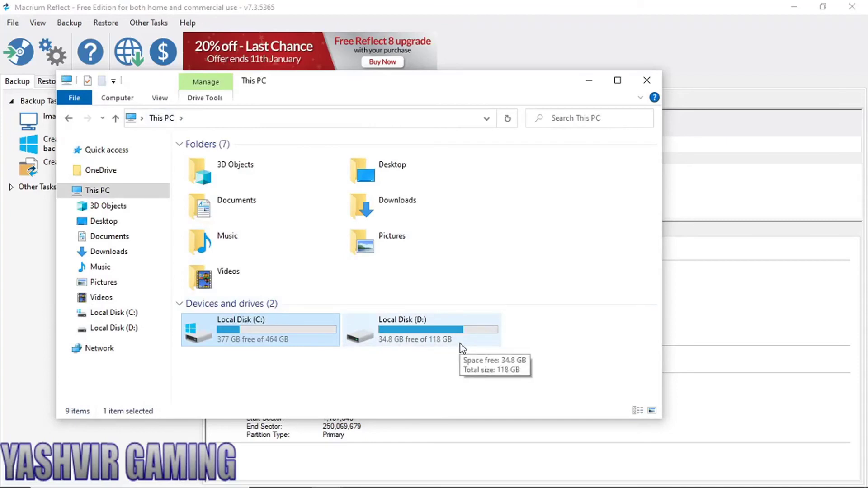
Browse the cloned D: drive through Program Files > Epic Games > Fortnite, then back up to D:
double_click(459, 344)
drag(256, 308, 330, 353)
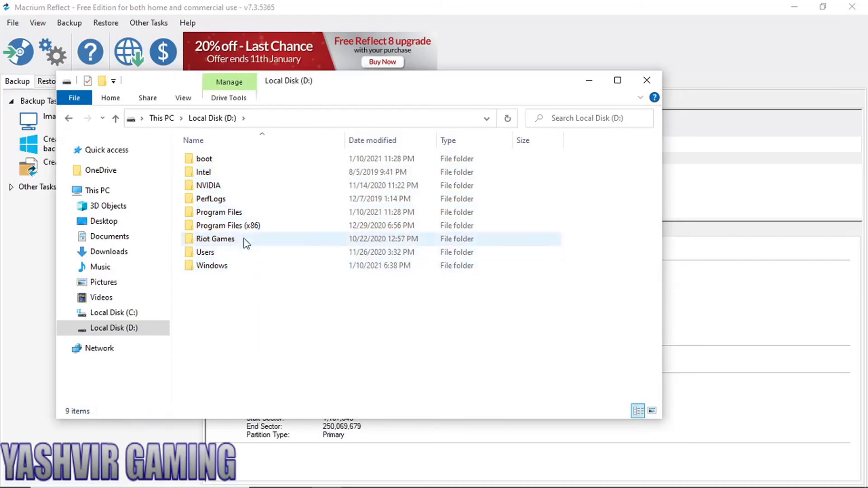
double_click(222, 213)
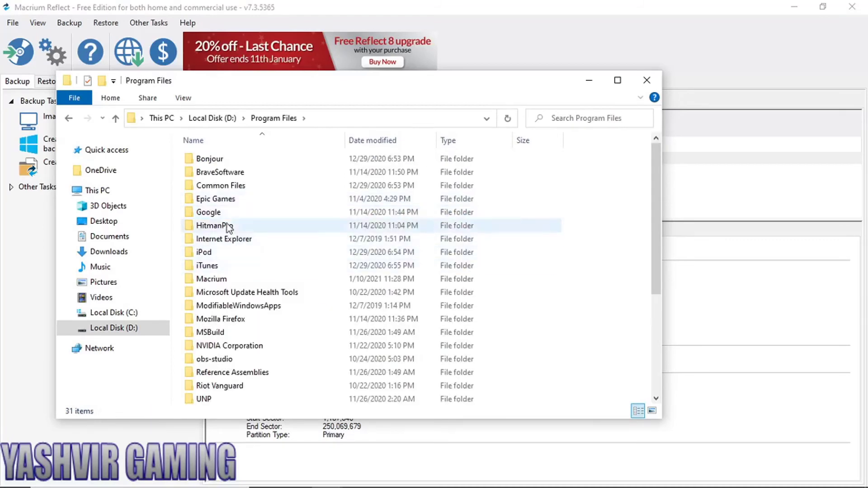
double_click(237, 200)
double_click(236, 165)
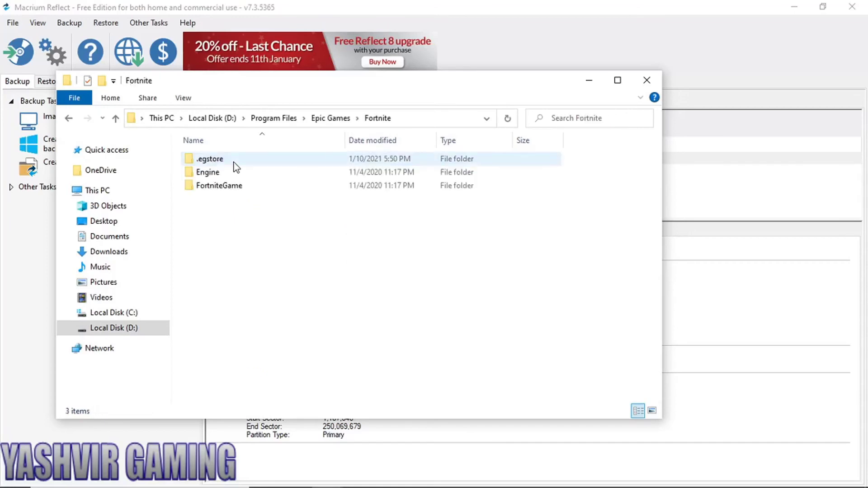
click(271, 119)
click(232, 119)
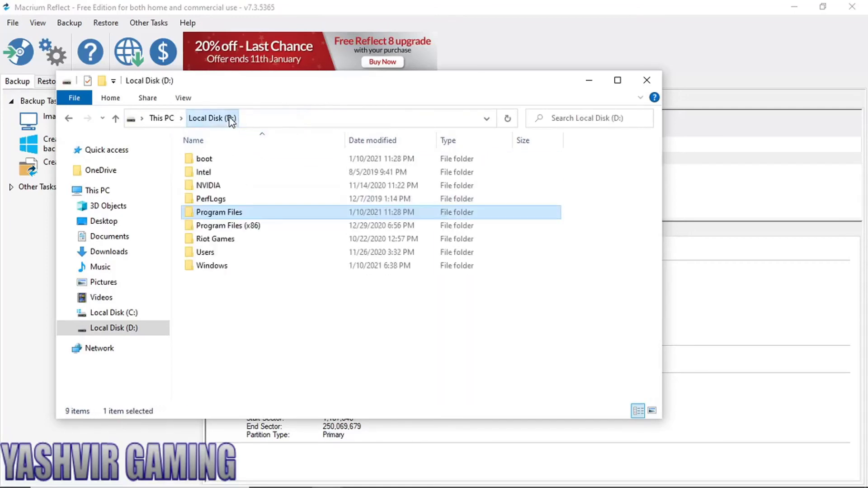
Close File Explorer and Macrium Reflect to leave the bare desktop
click(647, 80)
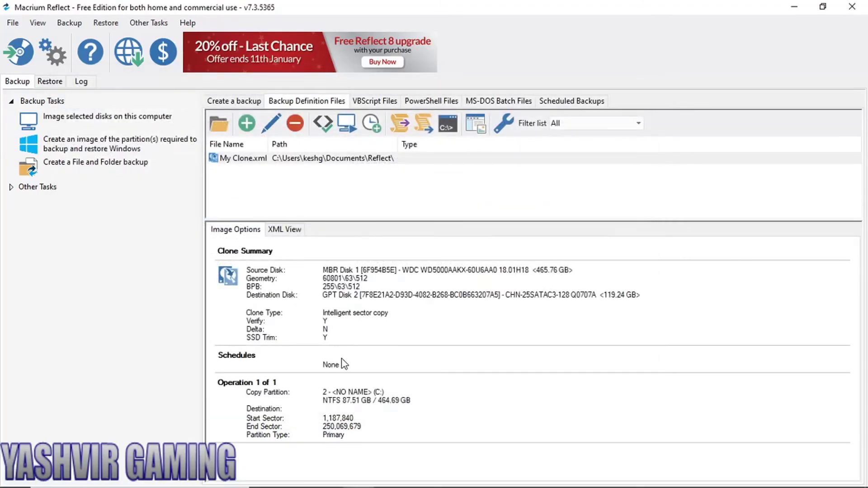
click(852, 7)
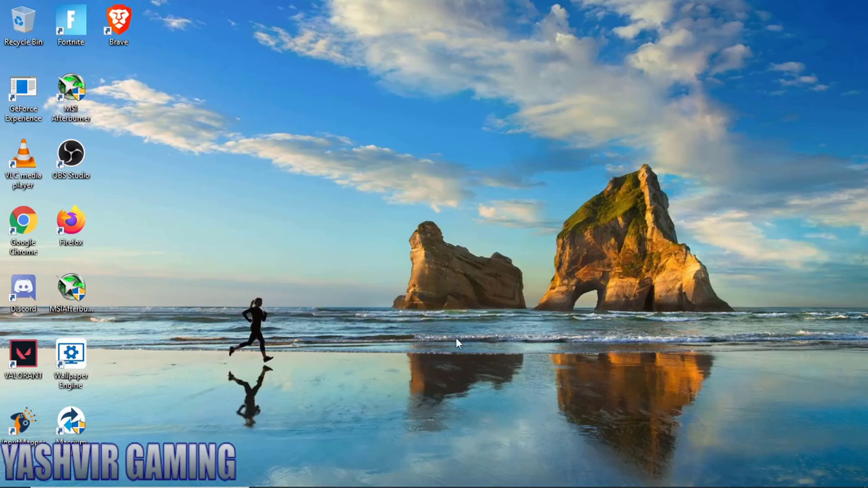
right_click(484, 199)
click(509, 239)
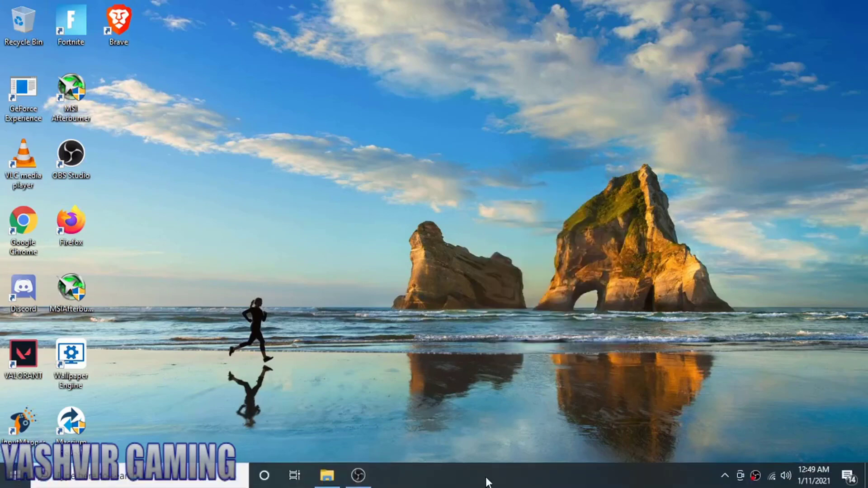